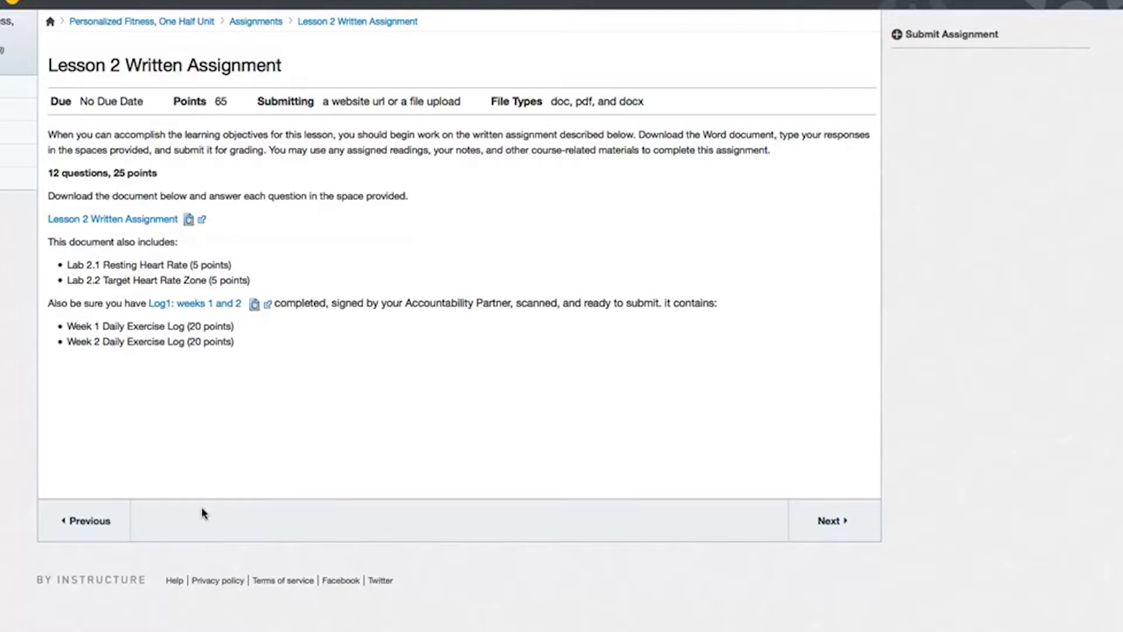
# Begin a file upload submission for the Lesson 2 Written Assignment and attach assignment2_truman.doc from the Desktop.
pyautogui.click(924, 36)
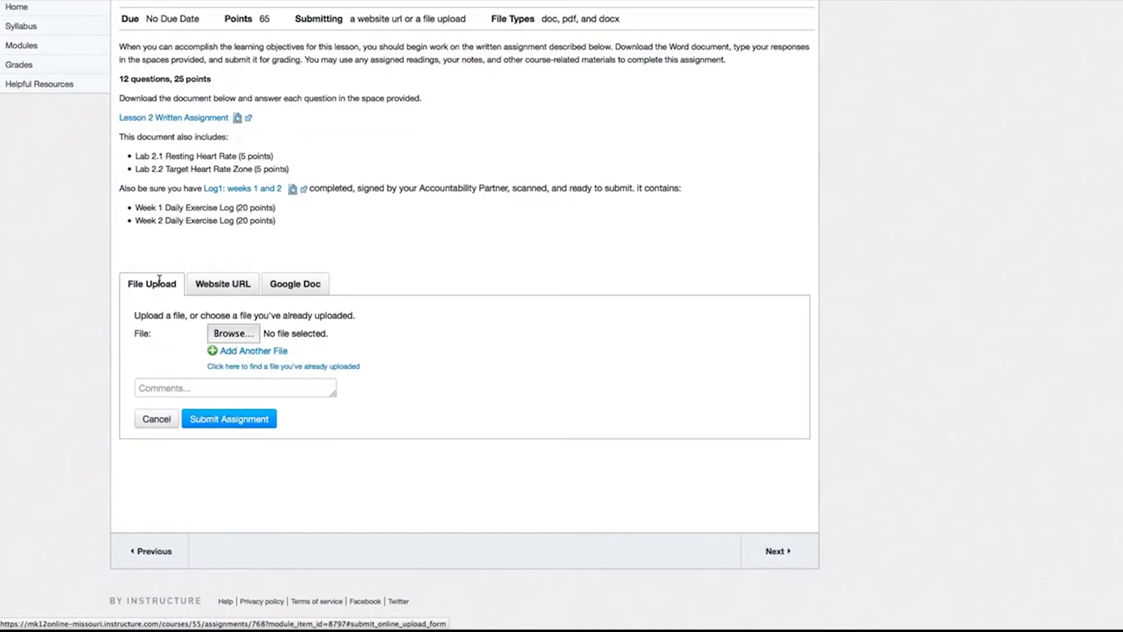
pyautogui.click(226, 335)
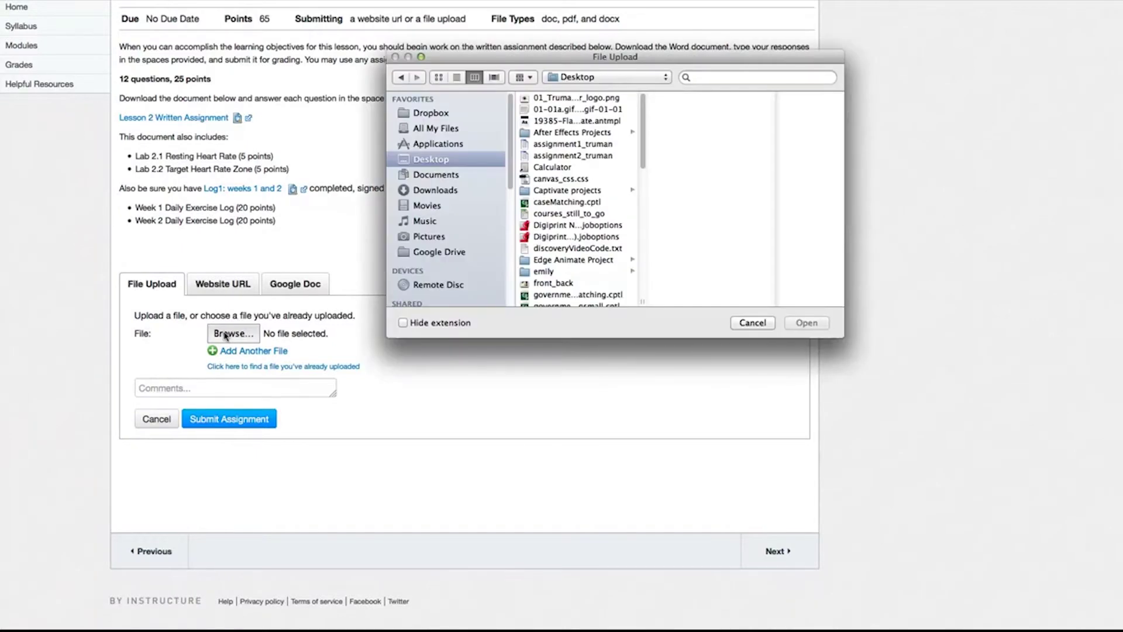
pyautogui.click(573, 155)
pyautogui.click(807, 322)
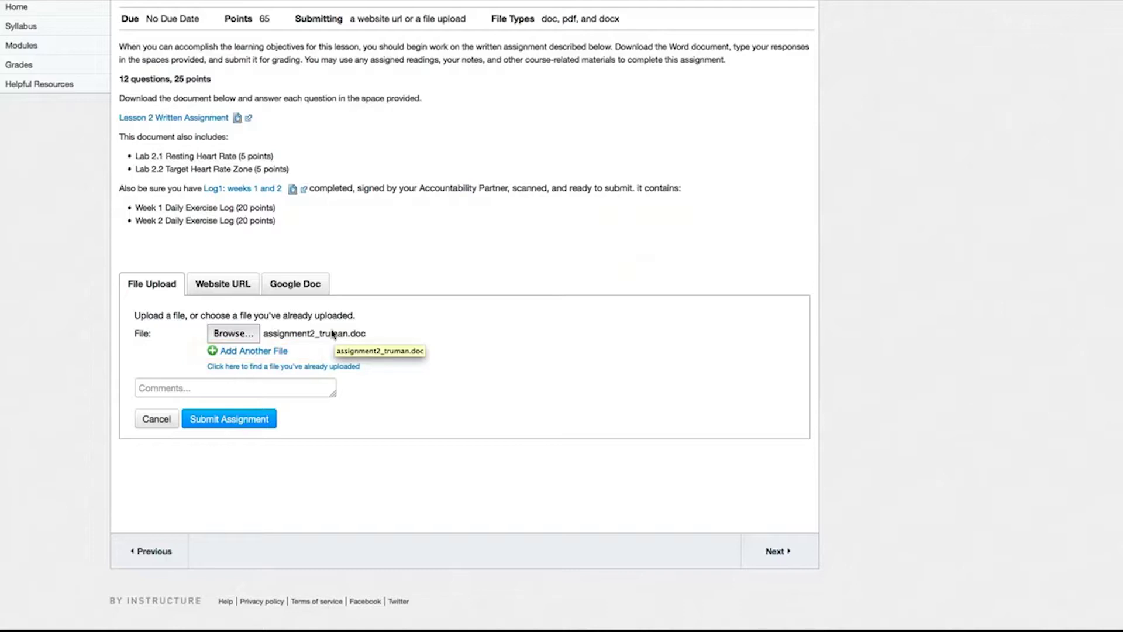
# Add the comment "Please let me know what you think!" to the submission and submit the assignment.
pyautogui.click(214, 382)
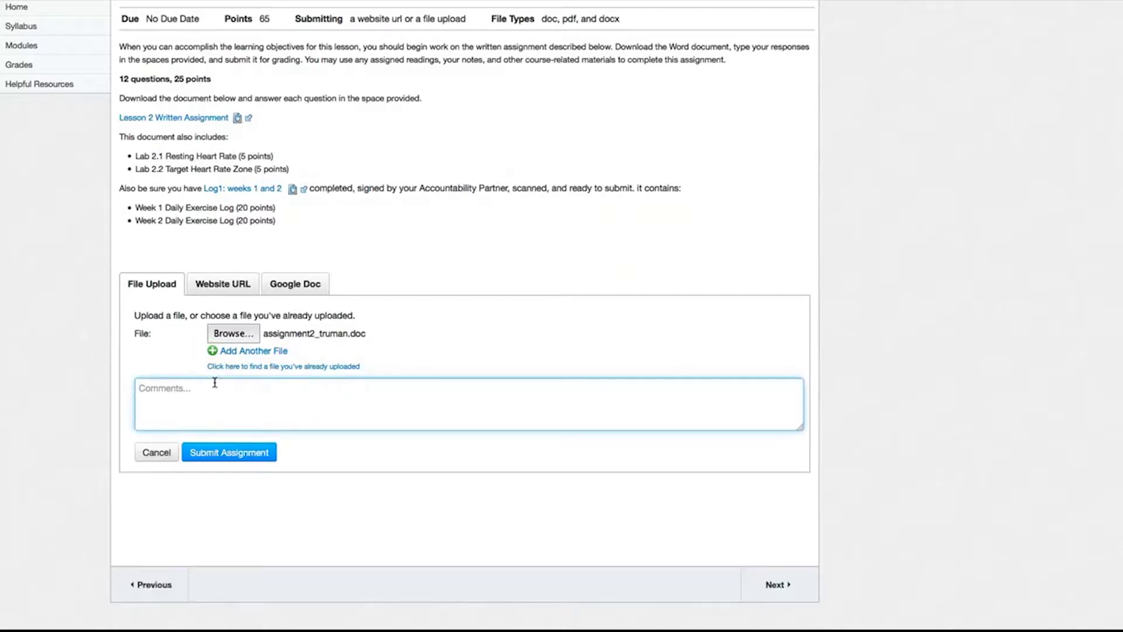
pyautogui.write('Please let me know what you think!')
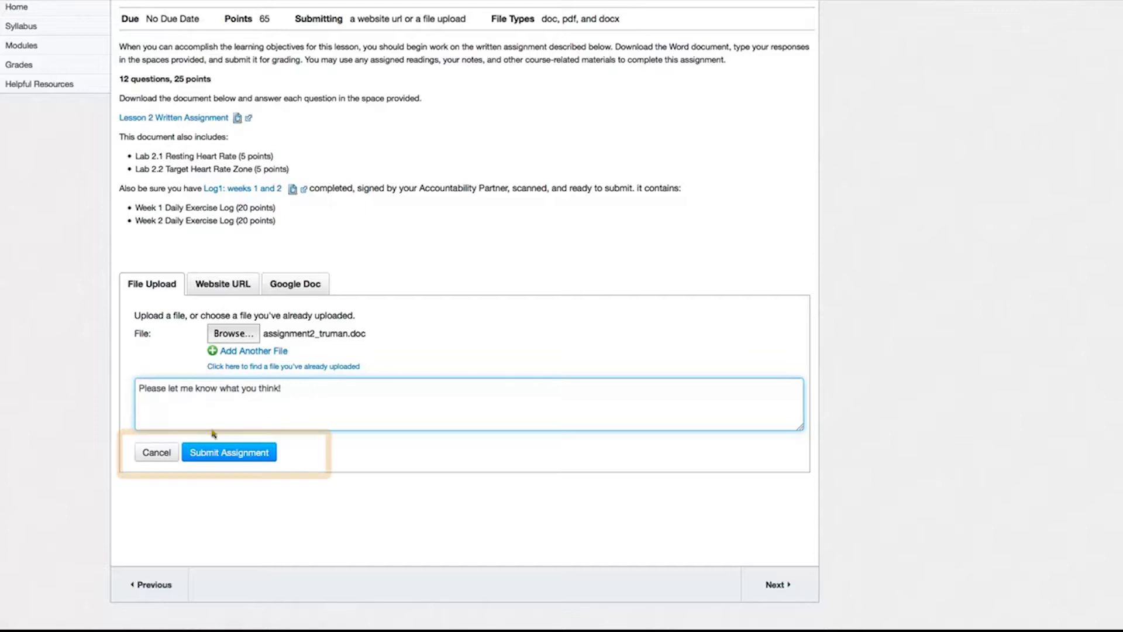
pyautogui.click(218, 451)
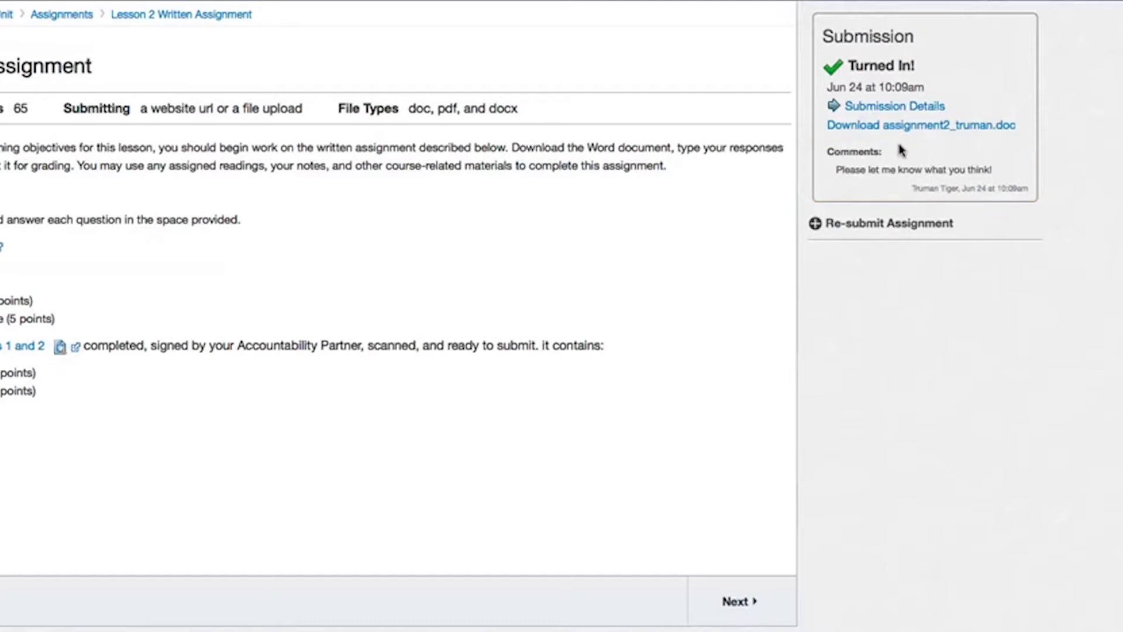
# Check the submission details of the Lesson 2 Written Assignment and its entry in the course grades.
pyautogui.click(882, 104)
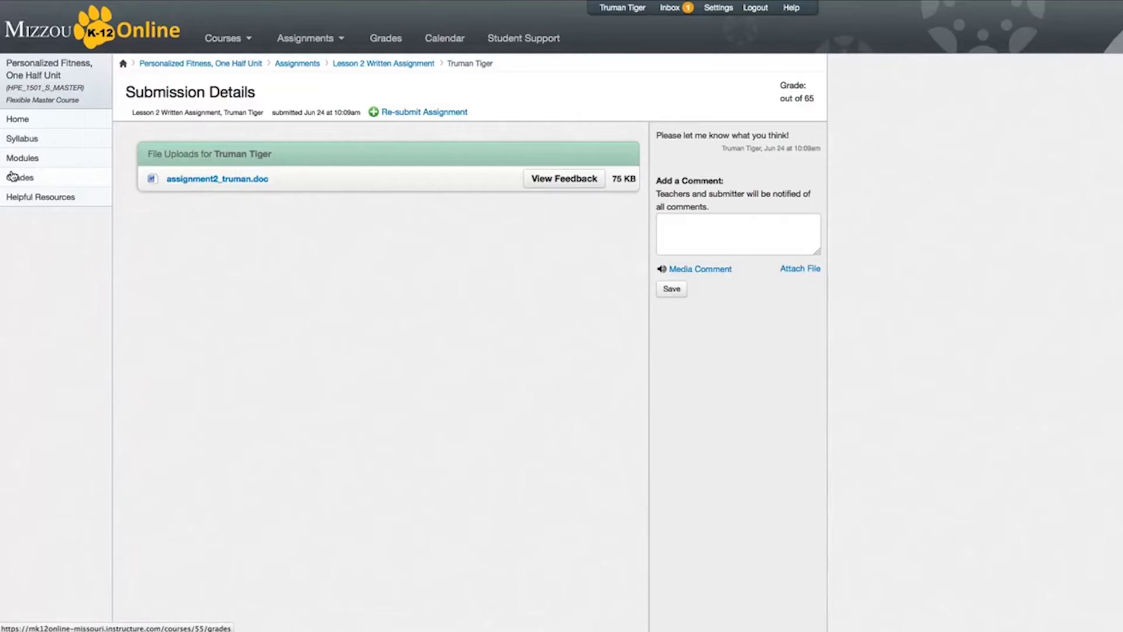
pyautogui.click(13, 177)
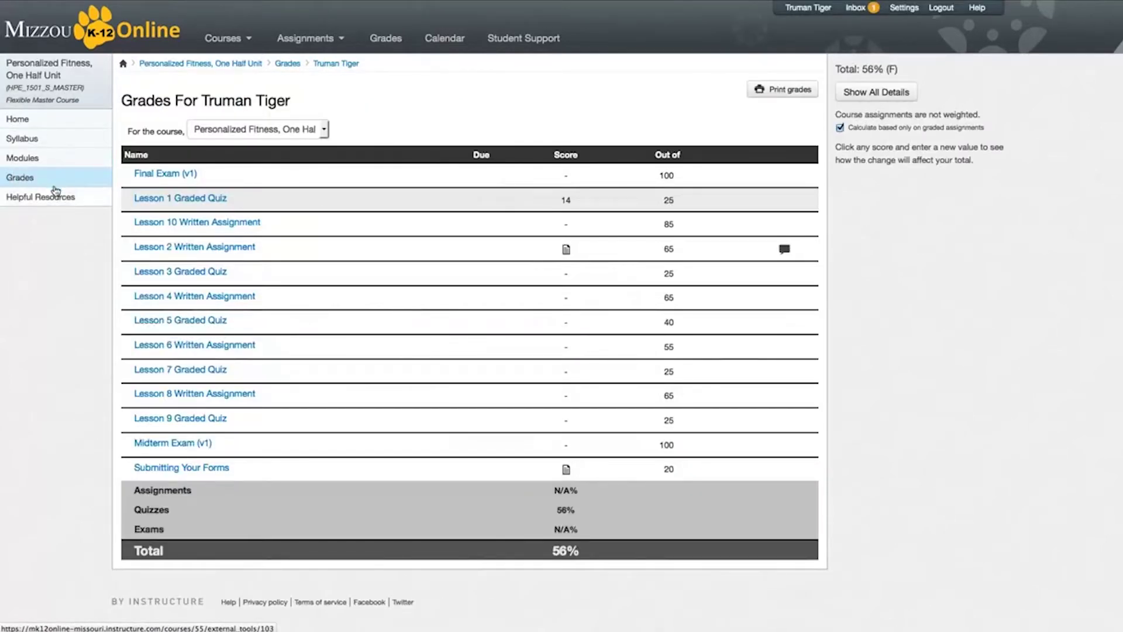
pyautogui.click(183, 247)
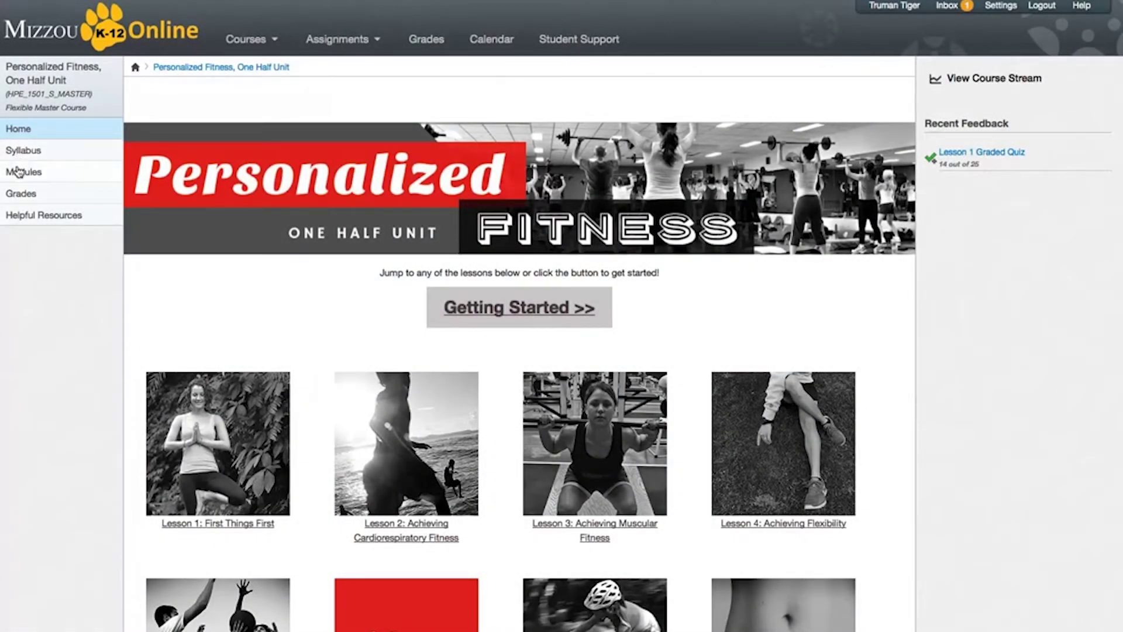
# Open the Lesson 3 Graded Quiz from the course modules and start taking it.
pyautogui.click(18, 172)
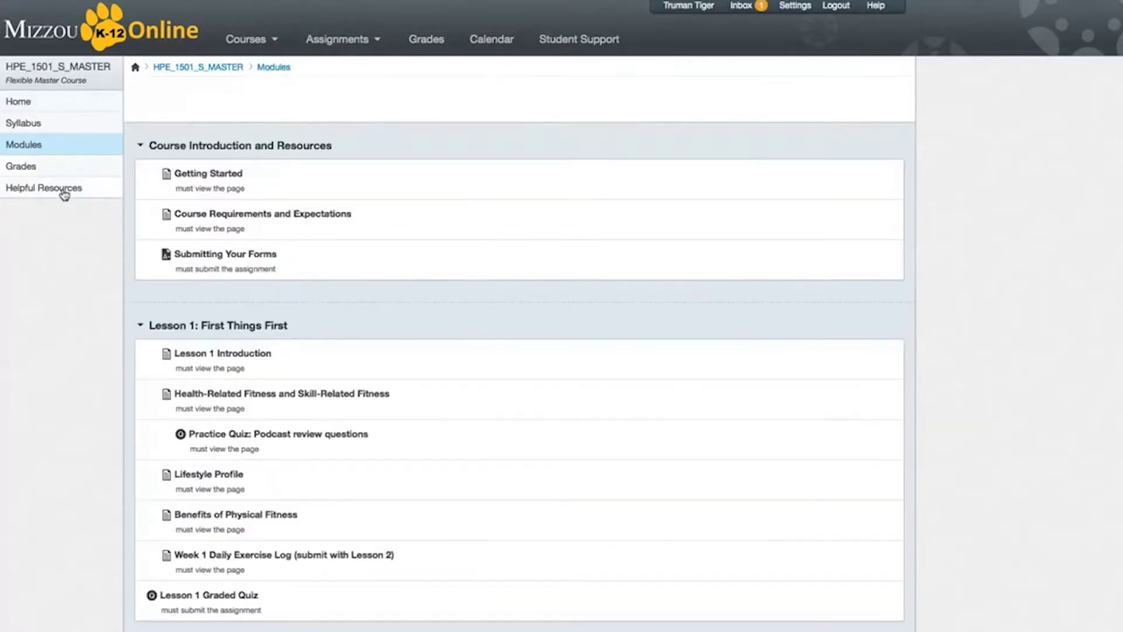
pyautogui.scroll(-5, 274, 296)
pyautogui.scroll(-15, 276, 294)
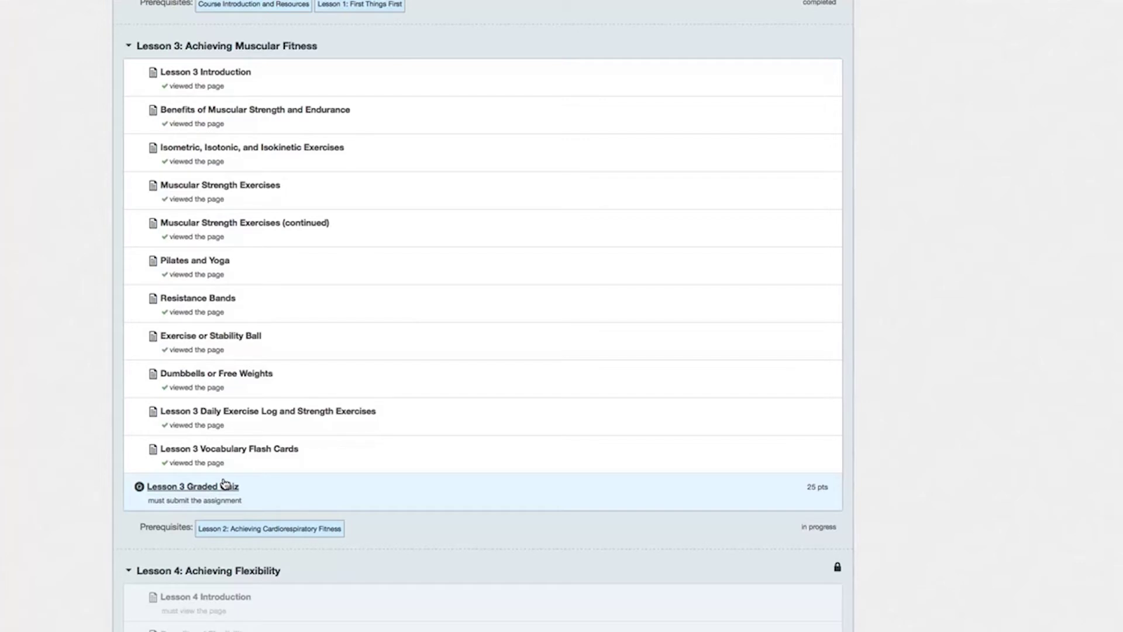
pyautogui.click(224, 484)
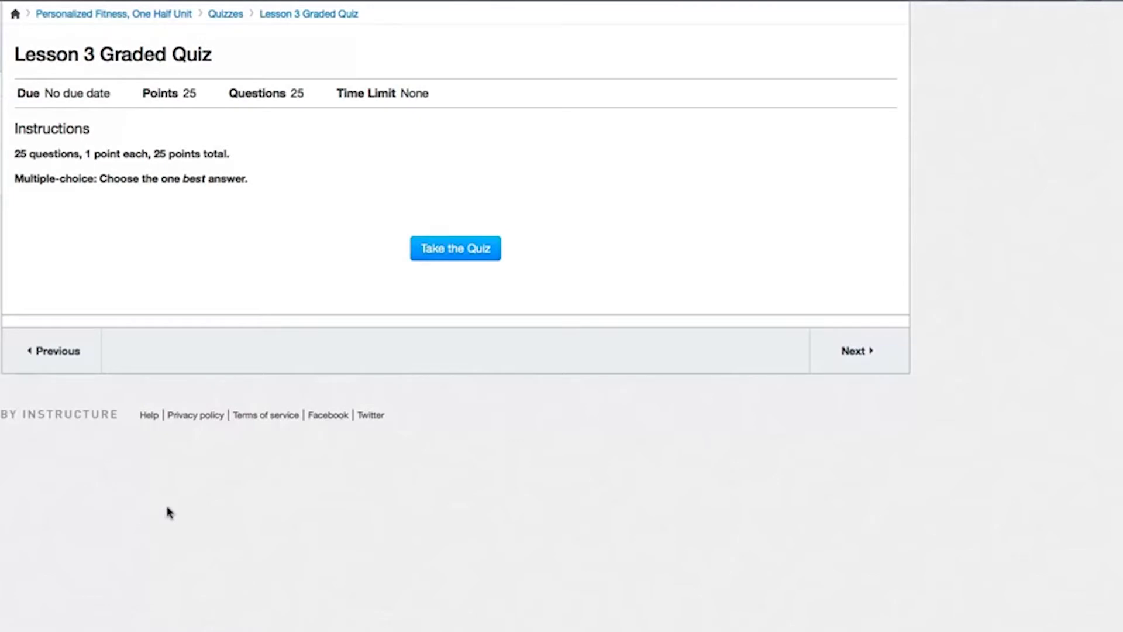
pyautogui.click(422, 251)
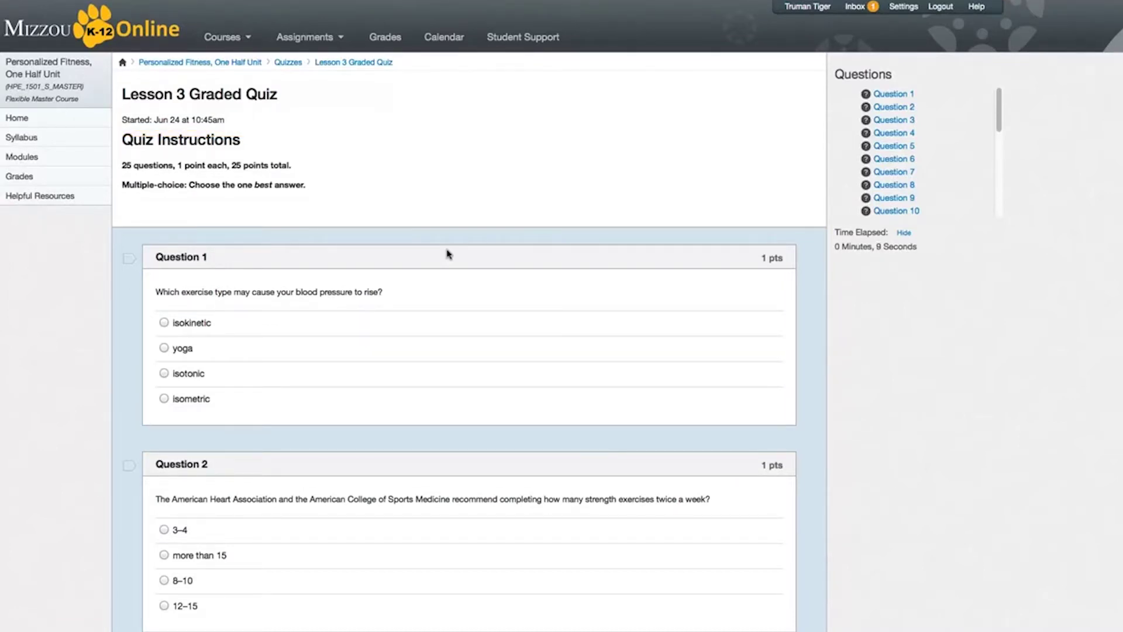
# Answer Question 1 with "isometric" and Question 2 with "3–4".
pyautogui.scroll(-2, 448, 254)
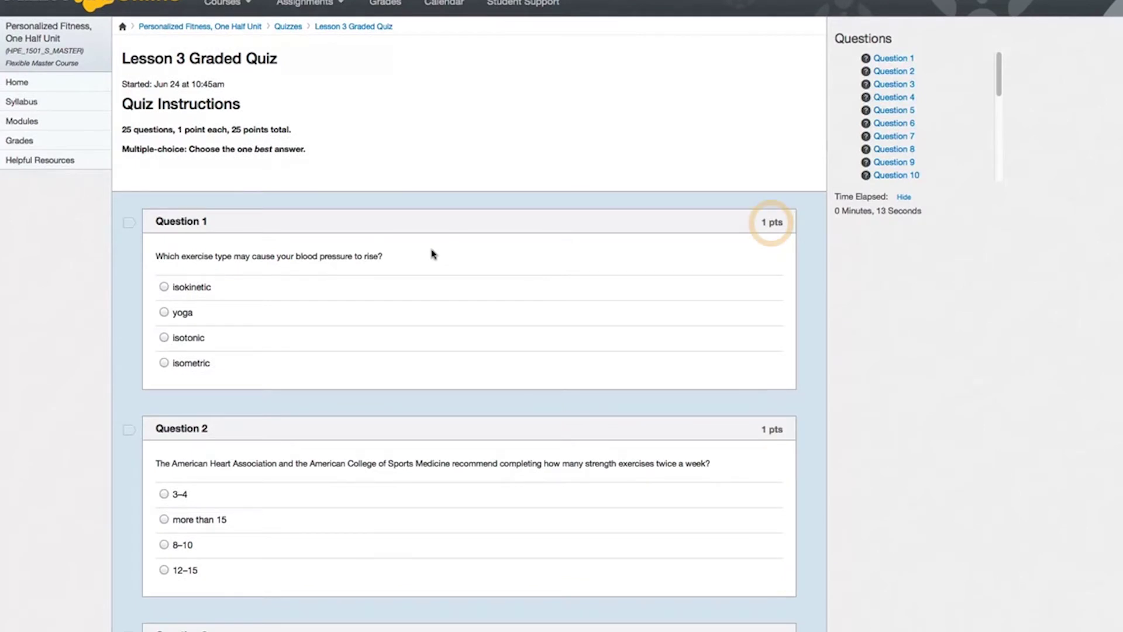
pyautogui.click(163, 362)
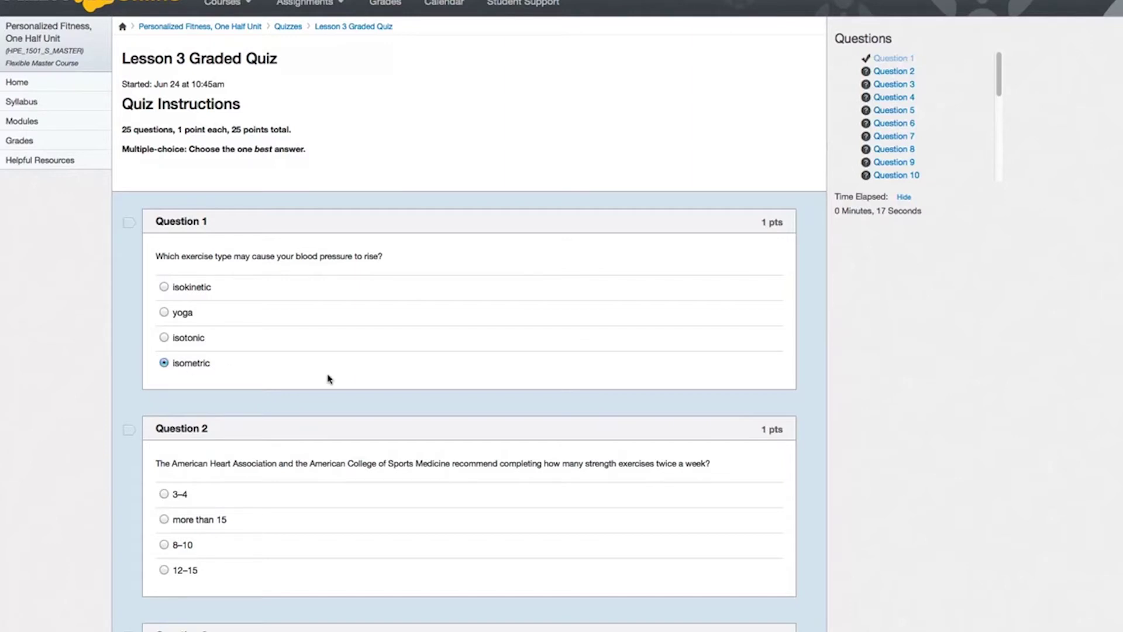
pyautogui.scroll(-2, 329, 379)
pyautogui.scroll(-1, 329, 379)
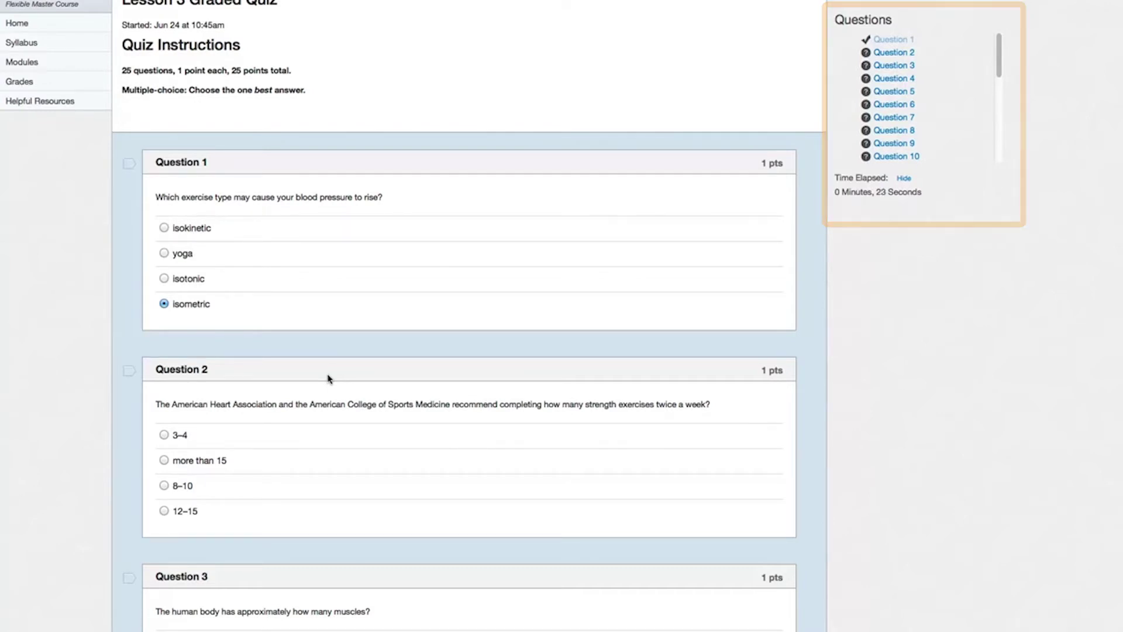
pyautogui.moveTo(999, 43); pyautogui.dragTo(997, 130)
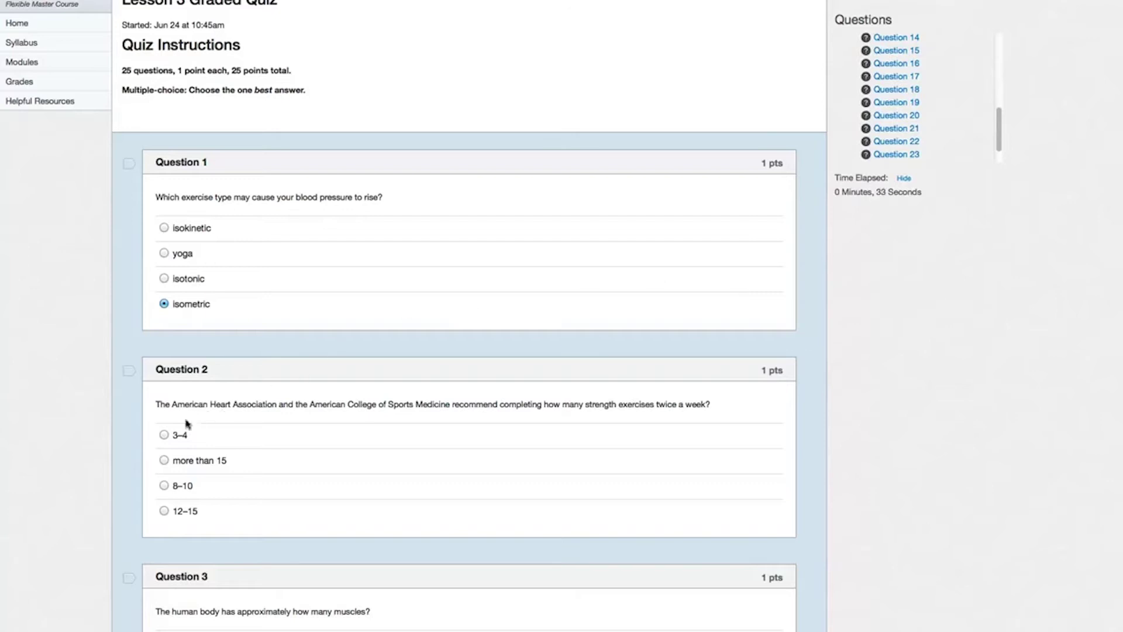
pyautogui.click(159, 435)
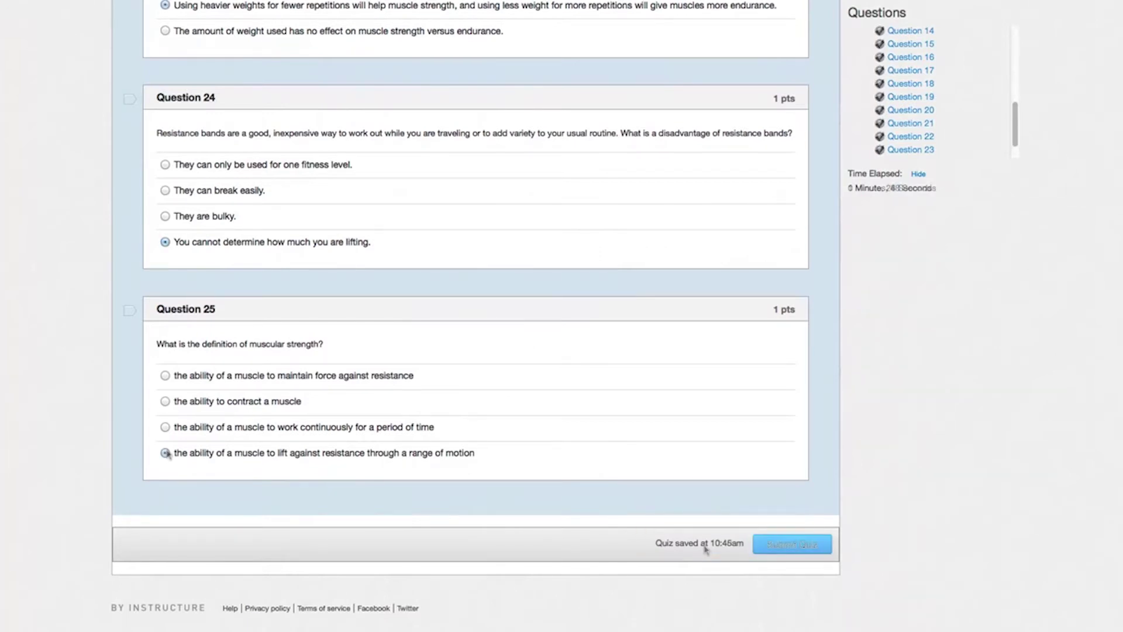
# Flag Question 20 for review and jump to it through the question list.
pyautogui.scroll(15, 165, 454)
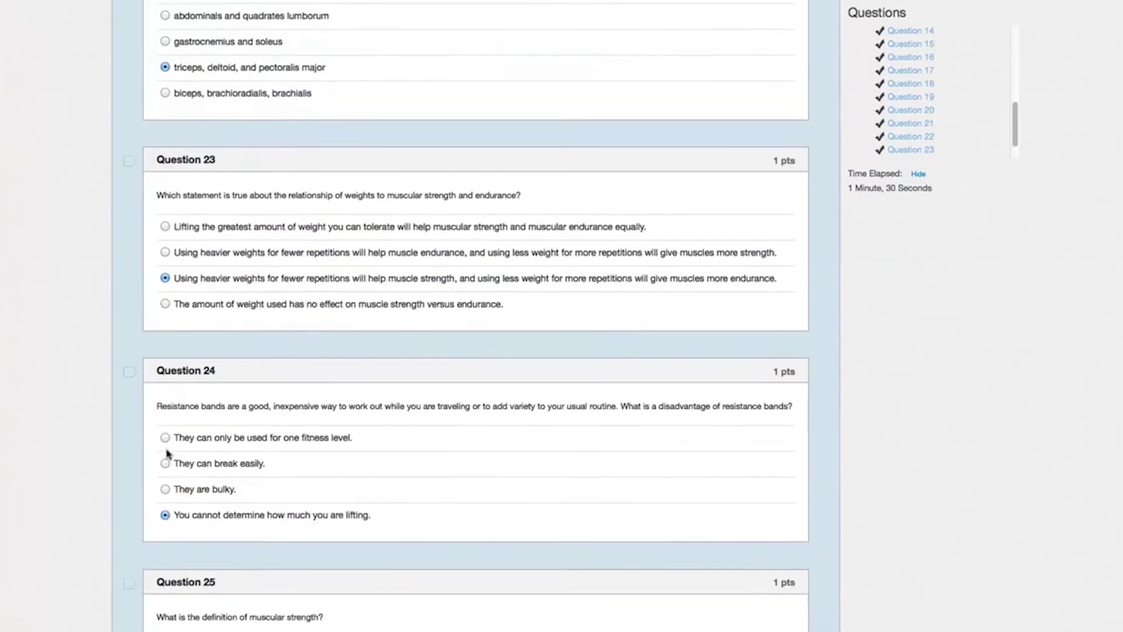
pyautogui.click(124, 178)
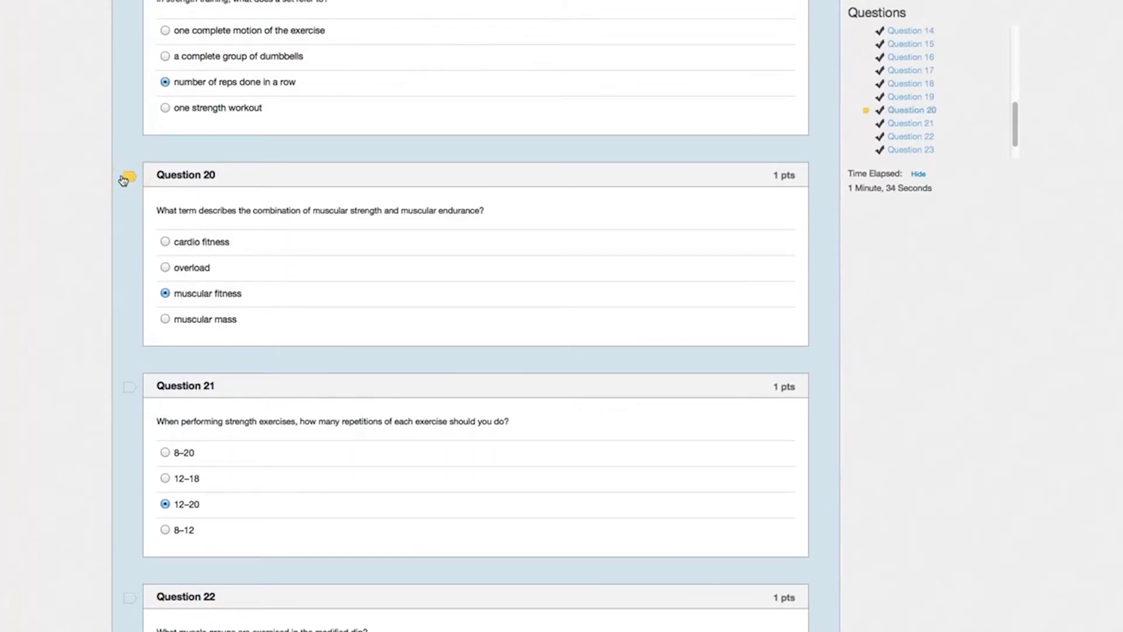
pyautogui.click(922, 113)
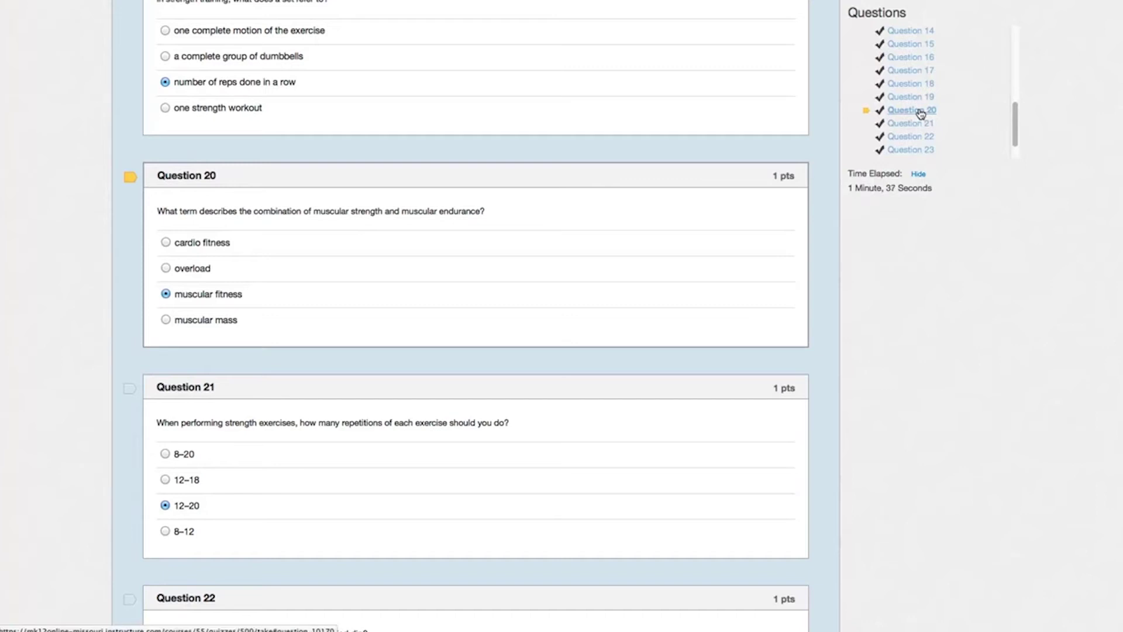
# Submit the completed Lesson 3 Graded Quiz.
pyautogui.scroll(-10, 973, 359)
pyautogui.scroll(-5, 973, 359)
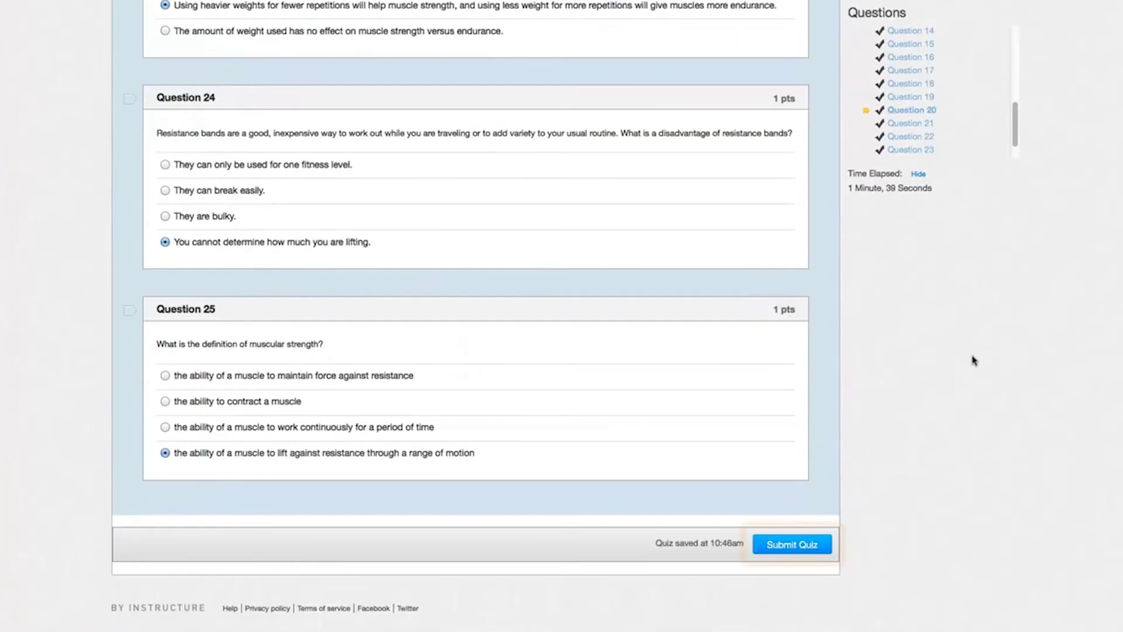
pyautogui.click(782, 542)
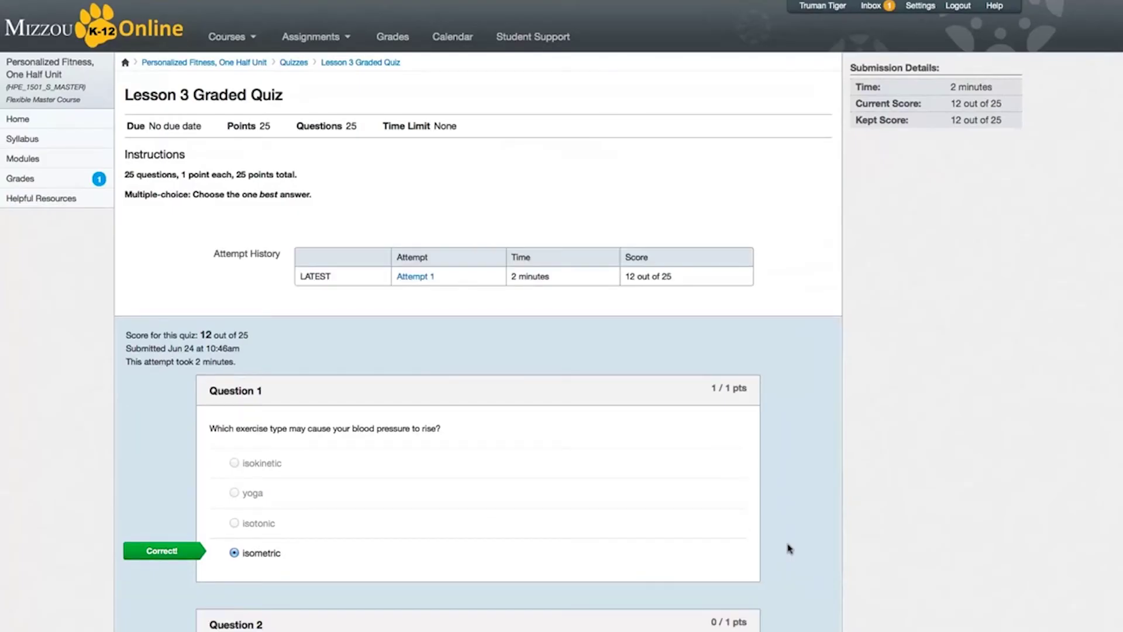
# Open the Lesson 3 Graded Quiz submission from the course grades and review the answers and feedback.
pyautogui.click(27, 179)
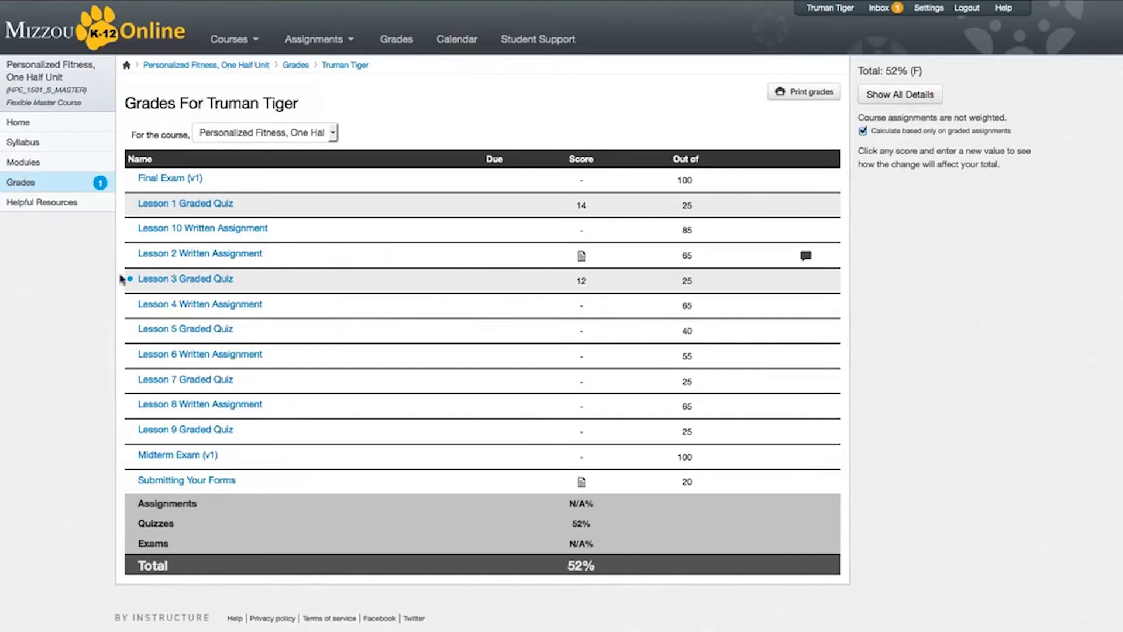
pyautogui.click(163, 281)
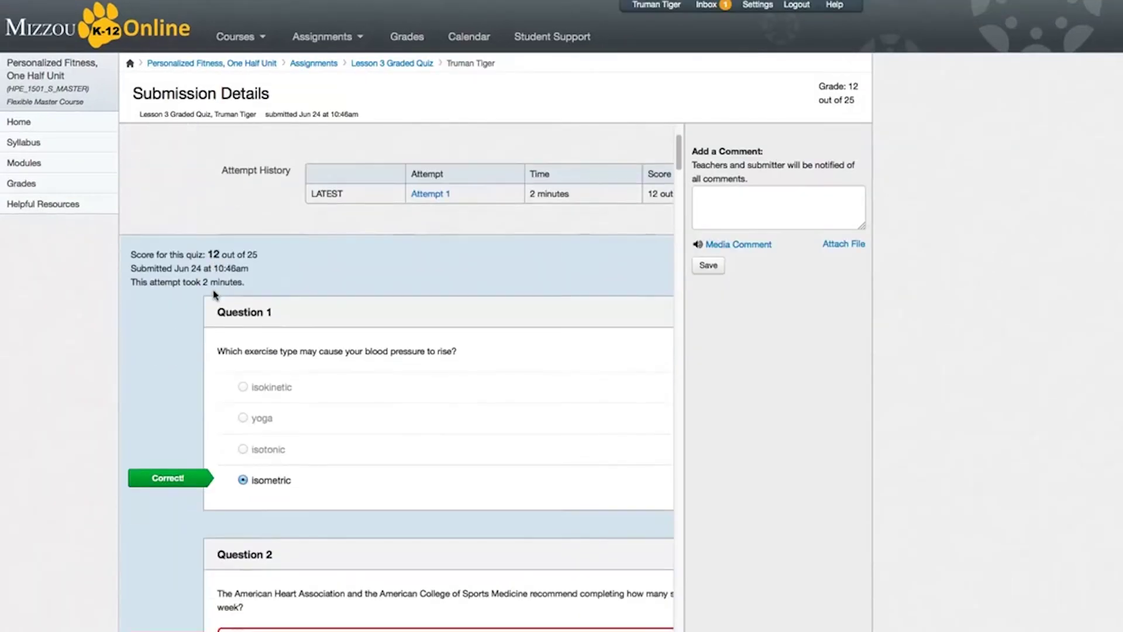
pyautogui.scroll(-2, 214, 294)
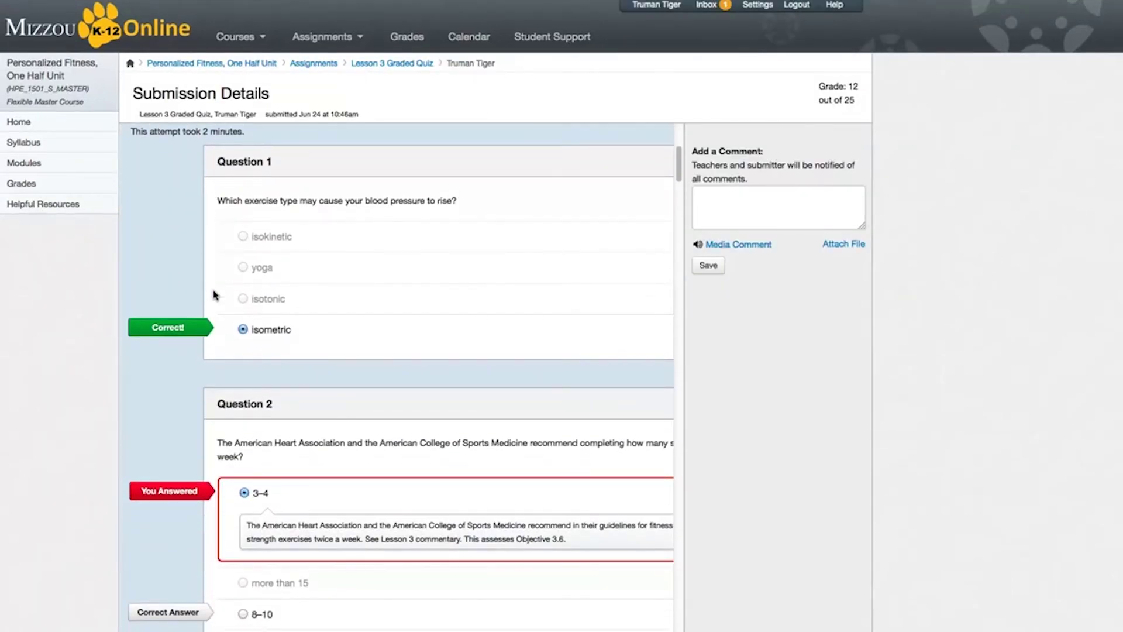
pyautogui.scroll(-3, 213, 294)
pyautogui.scroll(-12, 213, 294)
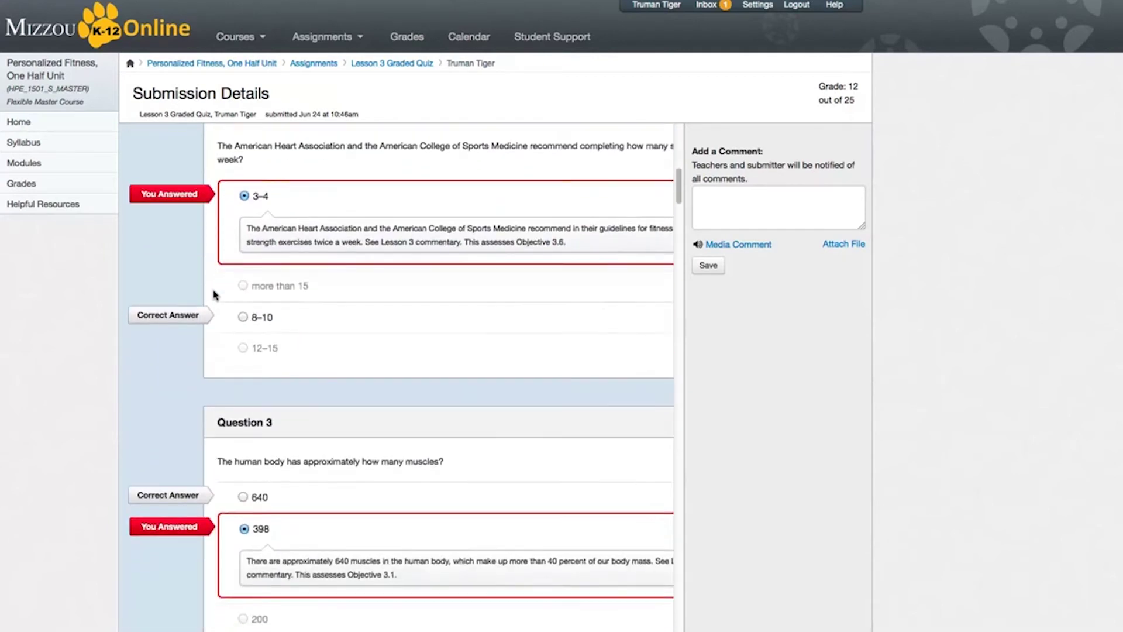
pyautogui.scroll(-1, 213, 295)
# Save the comment "Can we talk about this quiz?" on the Lesson 3 Graded Quiz submission and display it in the grades list.
pyautogui.click(715, 205)
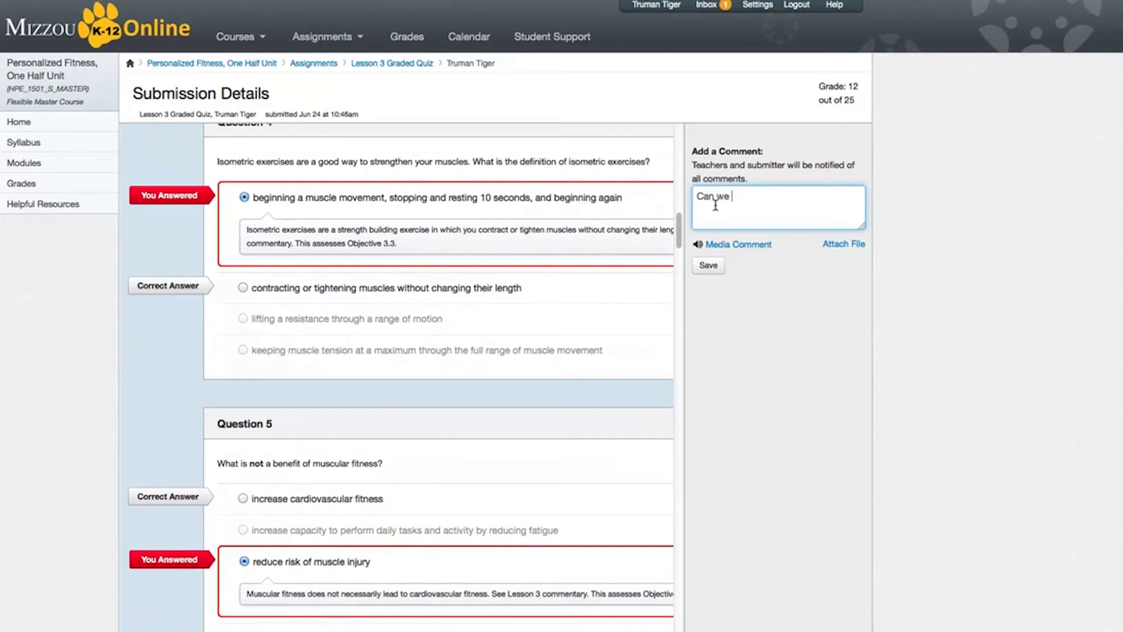
pyautogui.write('about this quiz?')
pyautogui.click(709, 265)
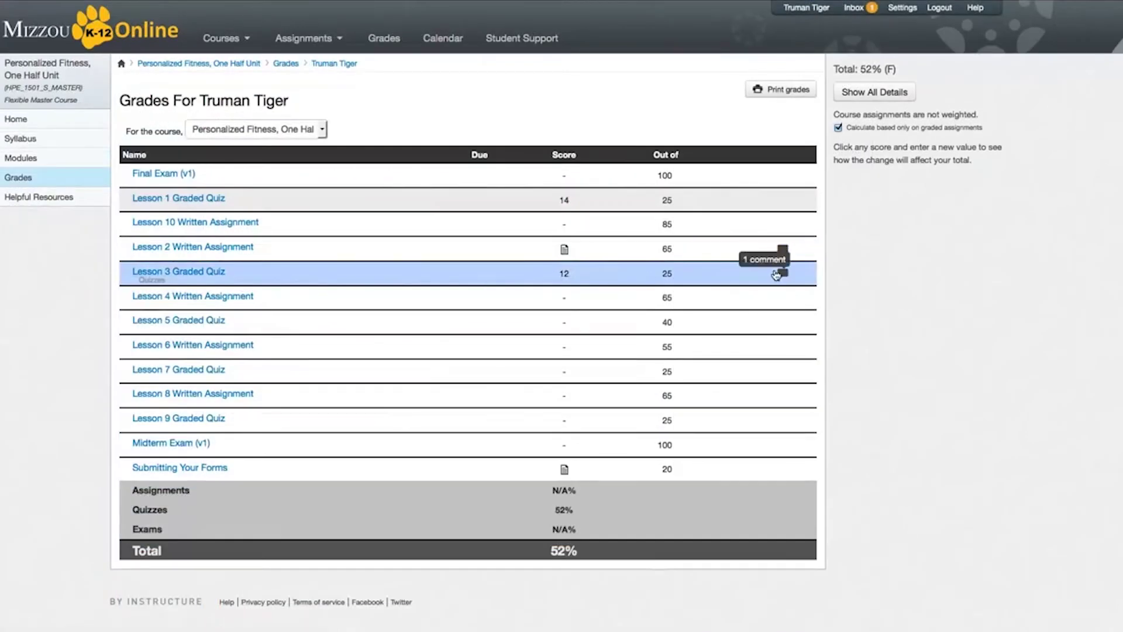
pyautogui.click(777, 275)
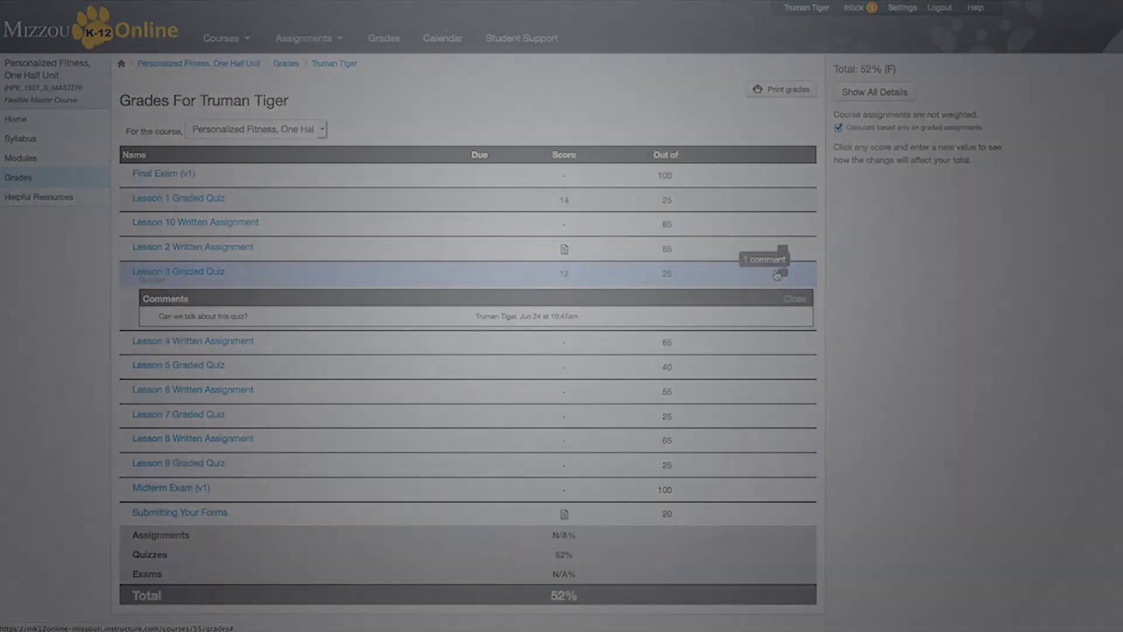